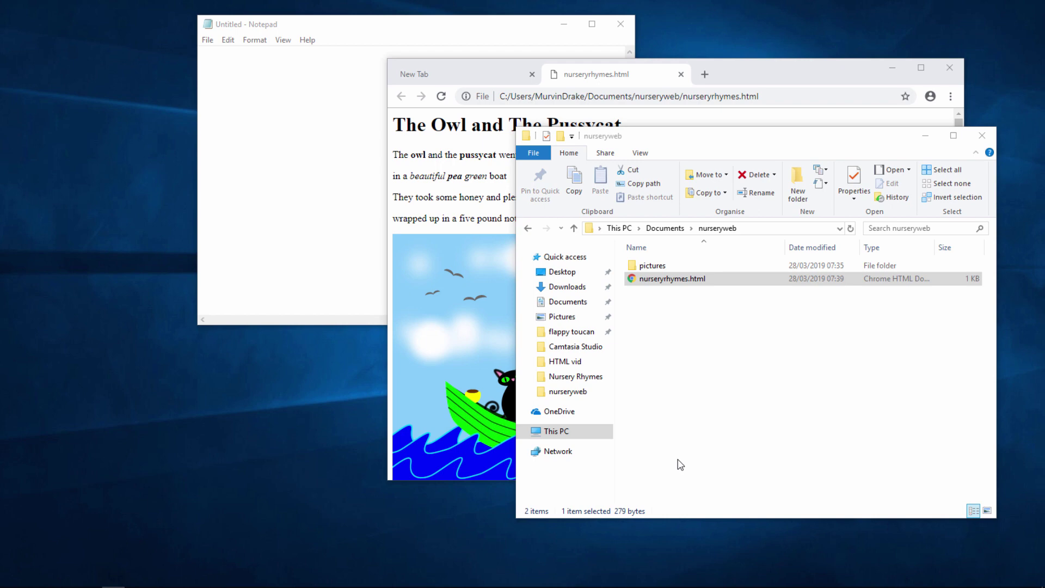
# Step: Write a 'Test Page' h1 heading and a hyperlink-testing paragraph in the blank document
pyautogui.click(312, 92)
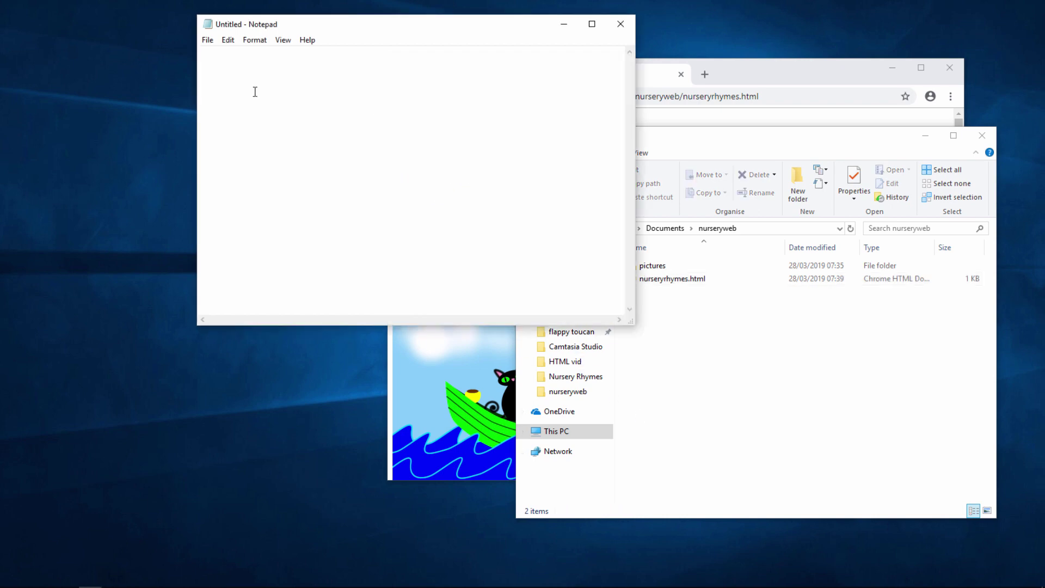
pyautogui.write('<h1>Test Page')
pyautogui.write('</h1>')
pyautogui.press('Return')
pyautogui.write('<')
pyautogui.write('p>this is just a p')
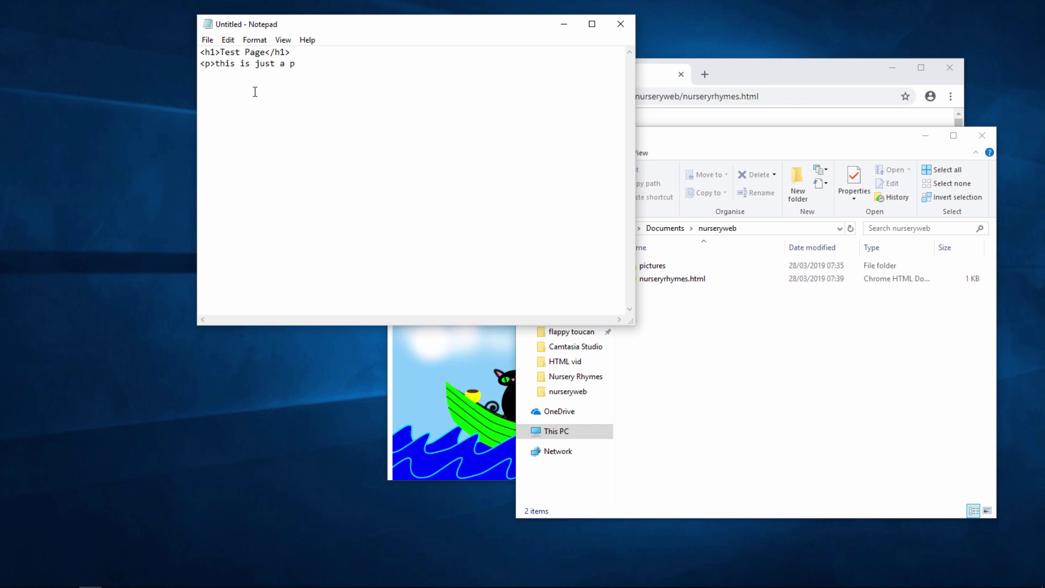
pyautogui.write('age for testing hyperlin')
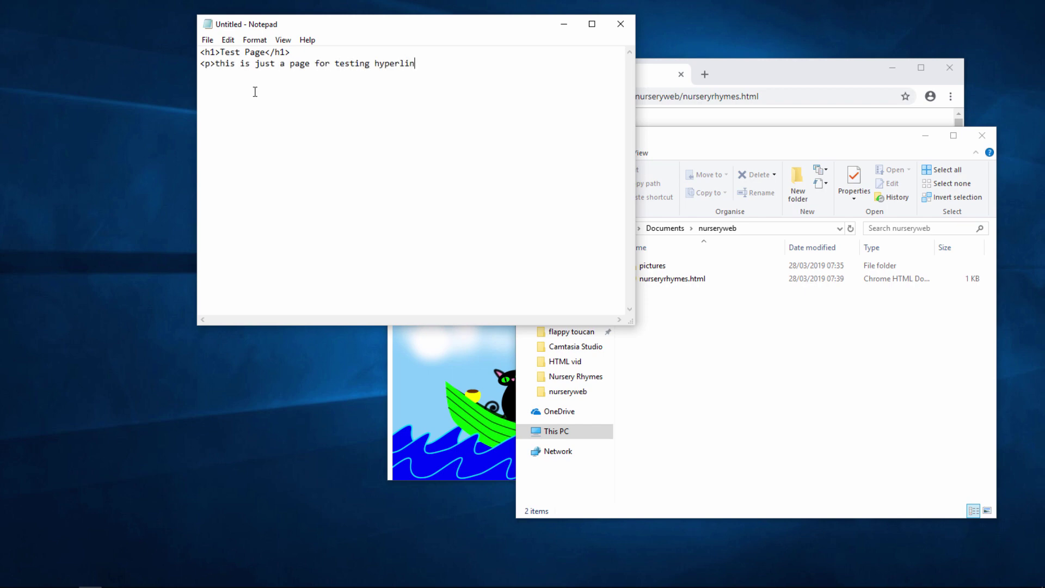
pyautogui.write('ks</p>')
# Step: Save the document as testpage.html with file type All Files in the nurseryweb folder
pyautogui.click(208, 39)
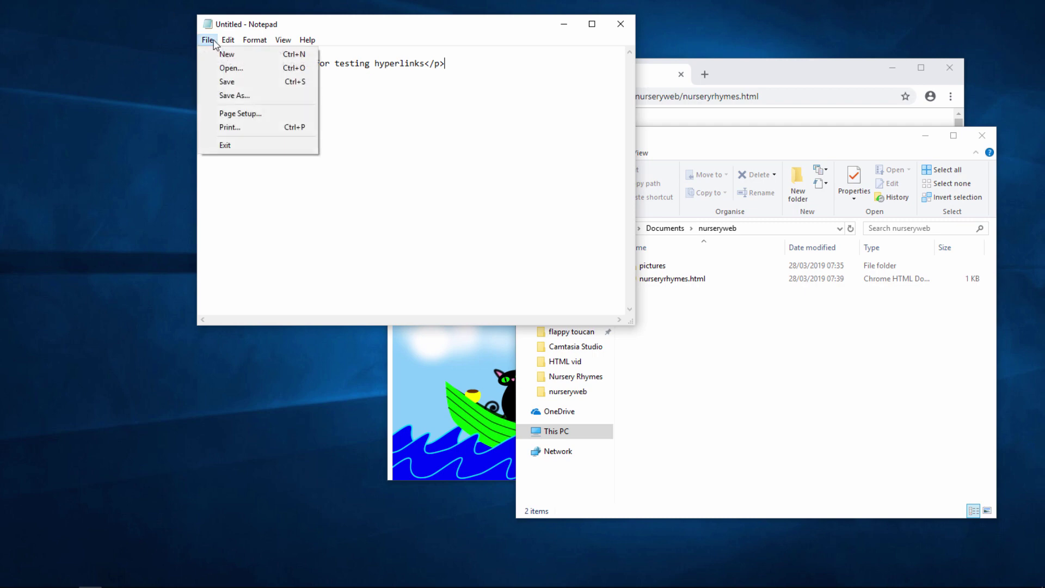
pyautogui.click(233, 97)
pyautogui.click(343, 335)
pyautogui.click(348, 353)
pyautogui.click(342, 321)
pyautogui.write('t')
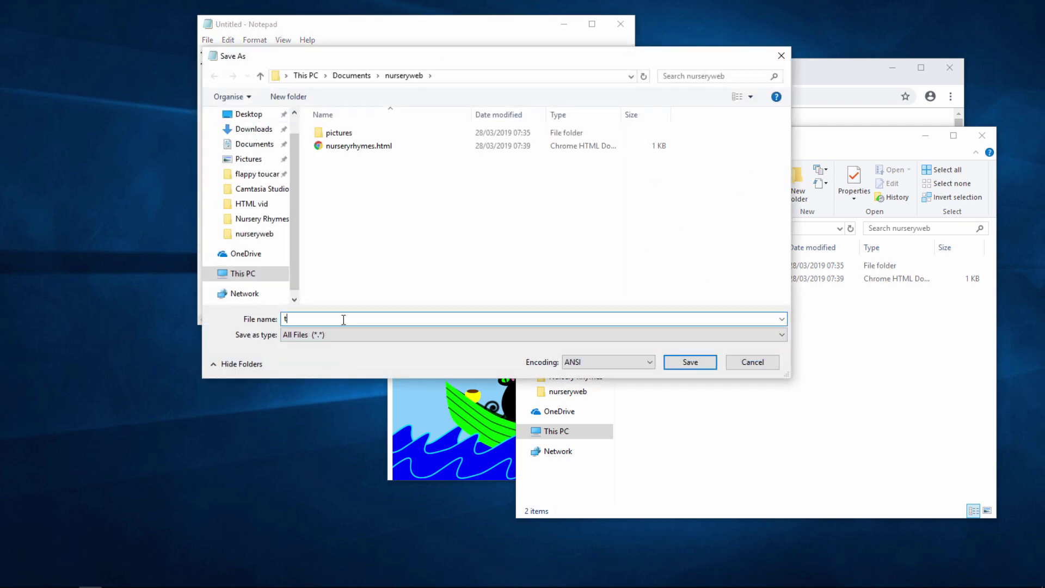
pyautogui.write('estpage.html')
pyautogui.click(690, 362)
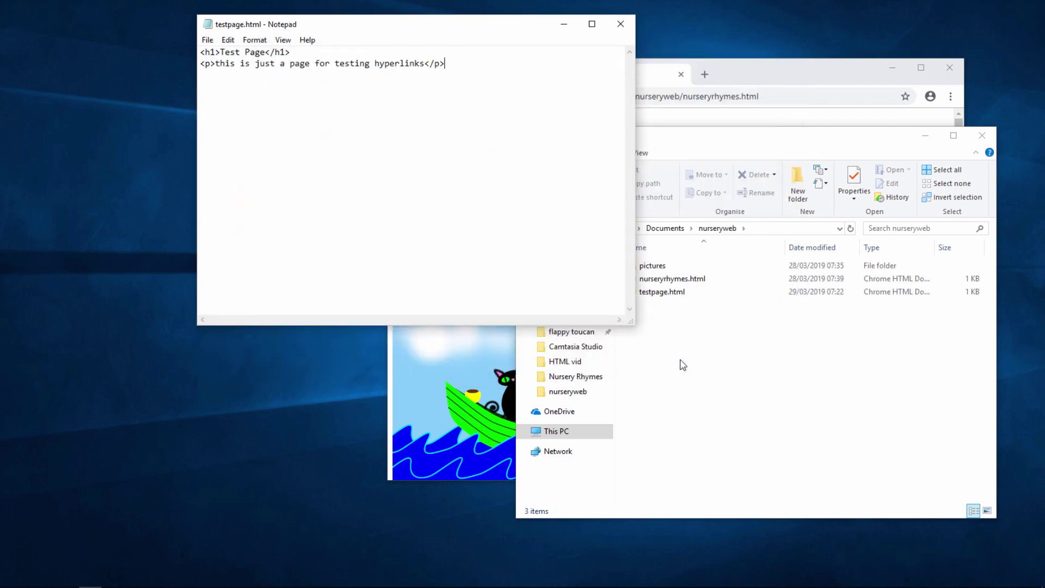
# Step: Drag nurseryrhymes.html from the nurseryweb folder onto Notepad to show its Owl and Pussycat code
pyautogui.click(683, 364)
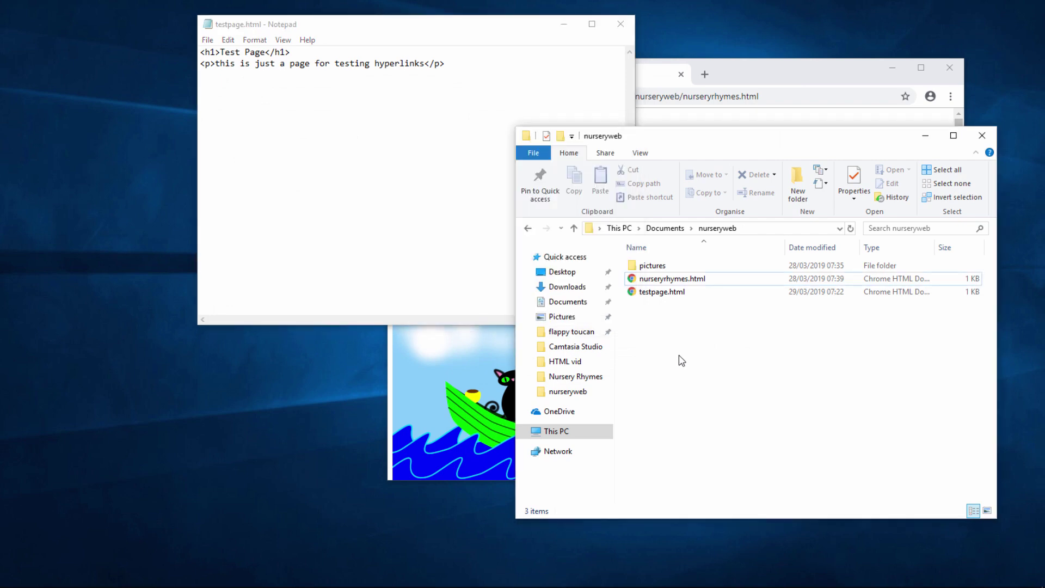
pyautogui.click(654, 301)
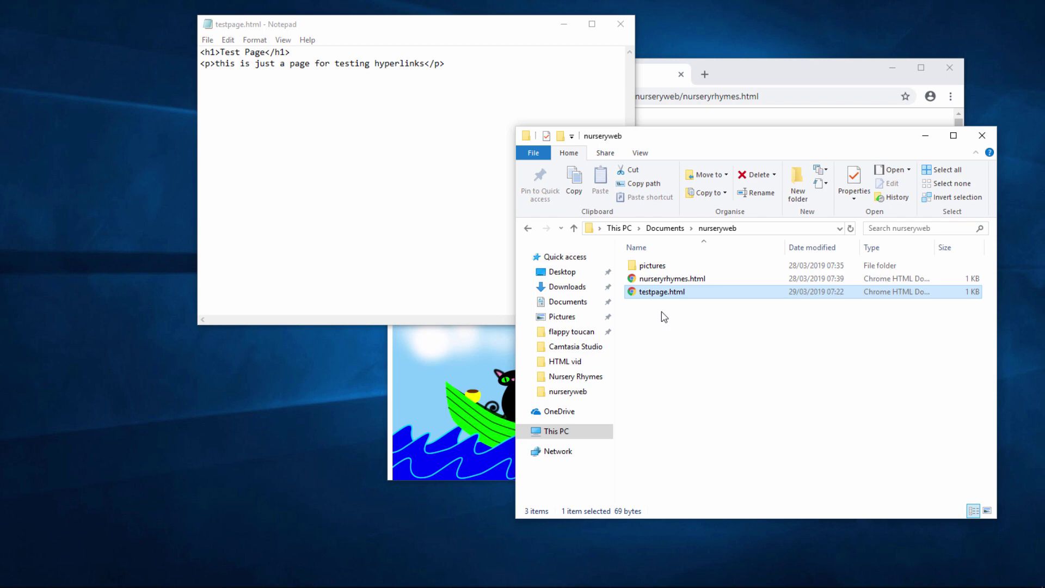
pyautogui.click(663, 283)
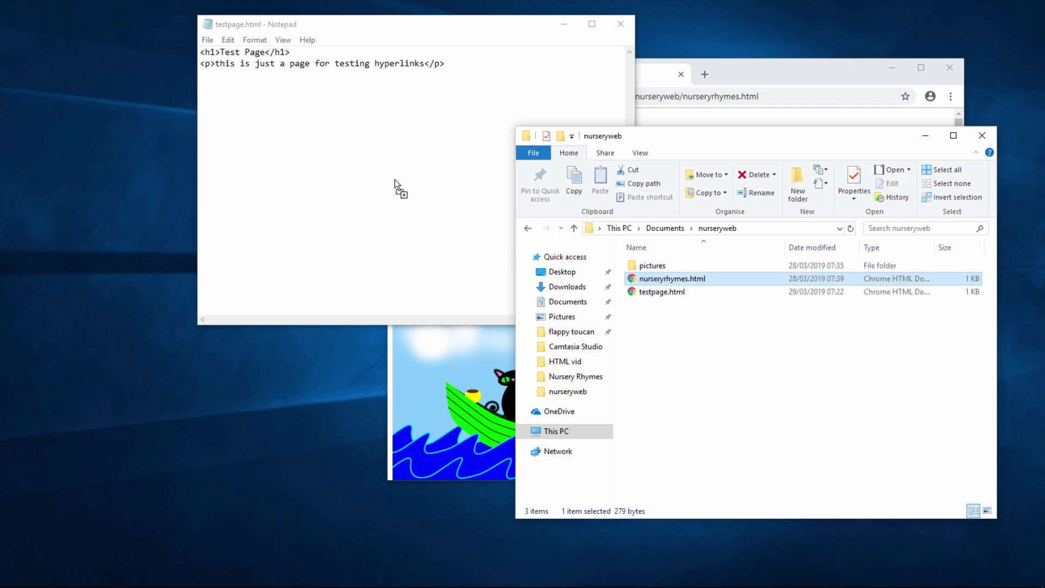
pyautogui.moveTo(661, 284); pyautogui.dragTo(317, 110)
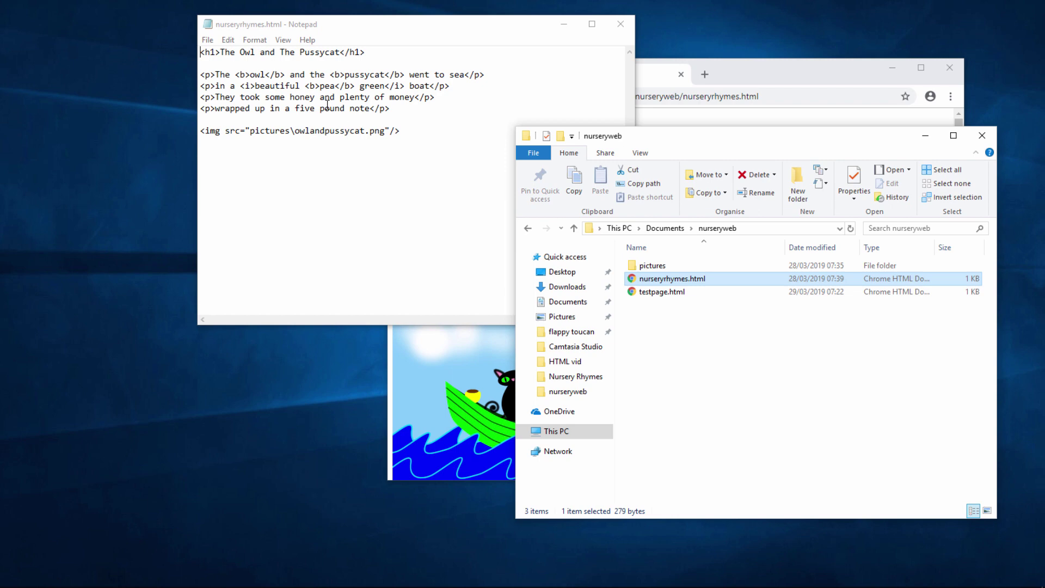
# Step: Add an <a href="testpage.html"> link reading 'Click here for more information' below the image line
pyautogui.click(414, 130)
pyautogui.write('<')
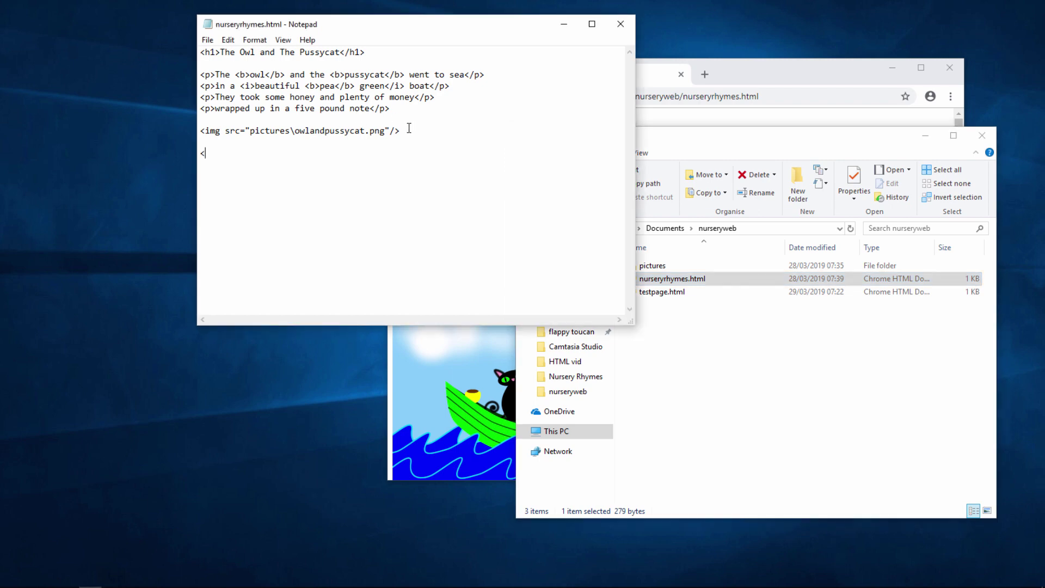
pyautogui.write('a></a>')
pyautogui.press('Left')
pyautogui.press('Left')
pyautogui.press('Left')
pyautogui.write('Click here for more information')
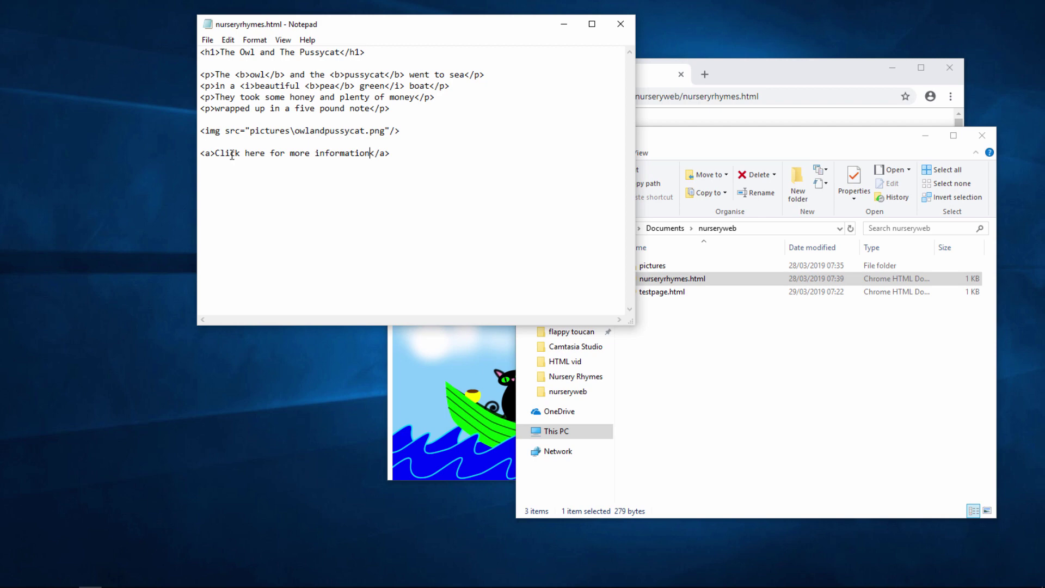
pyautogui.click(214, 153)
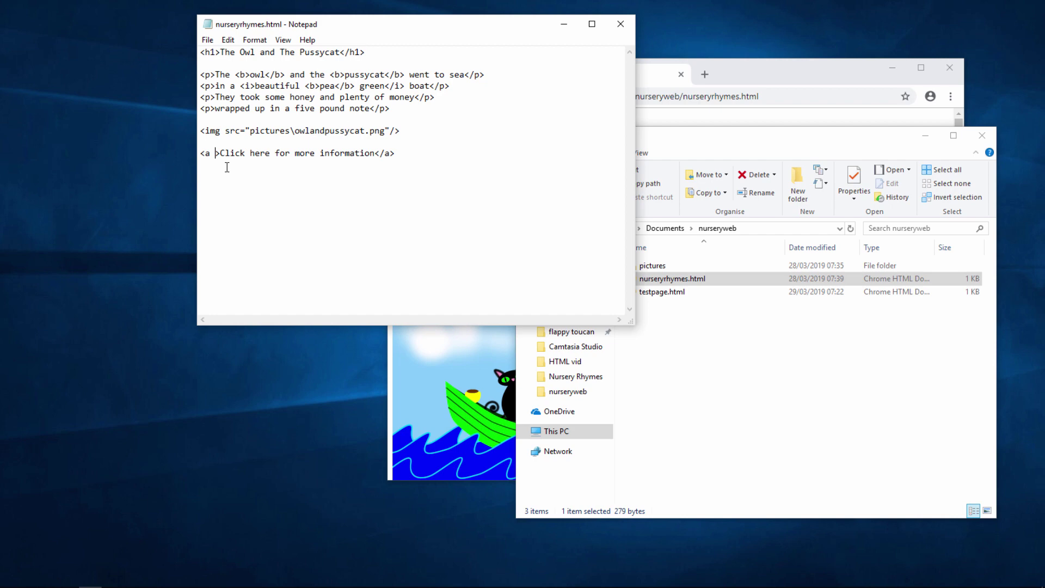
pyautogui.write('href=')
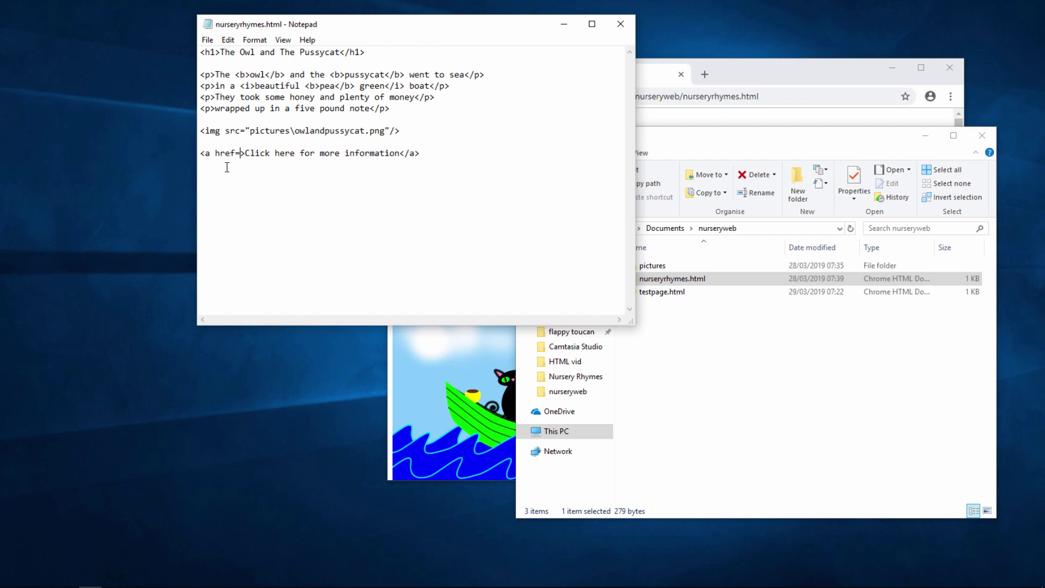
pyautogui.write('""')
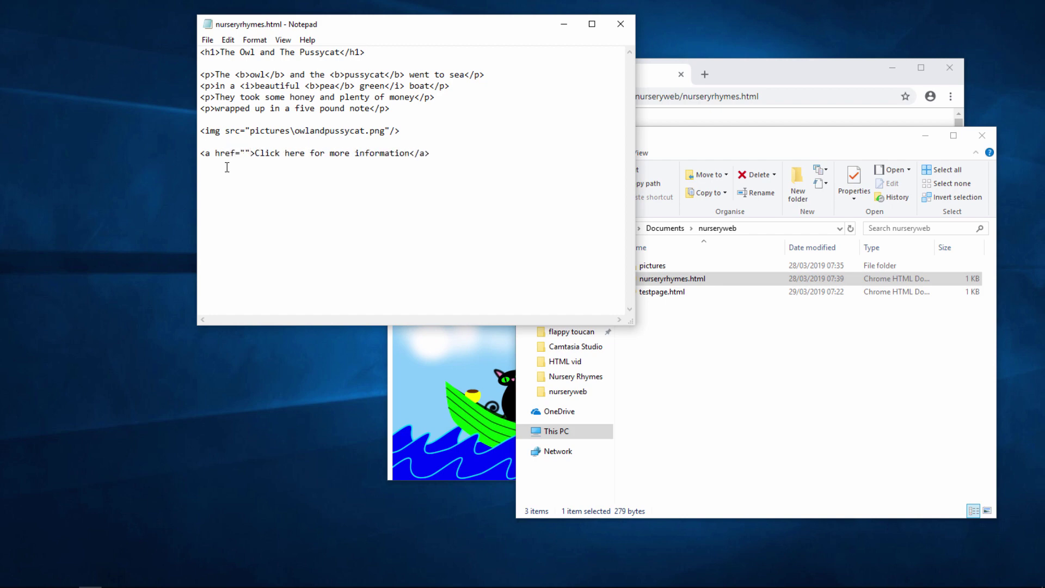
pyautogui.write('t')
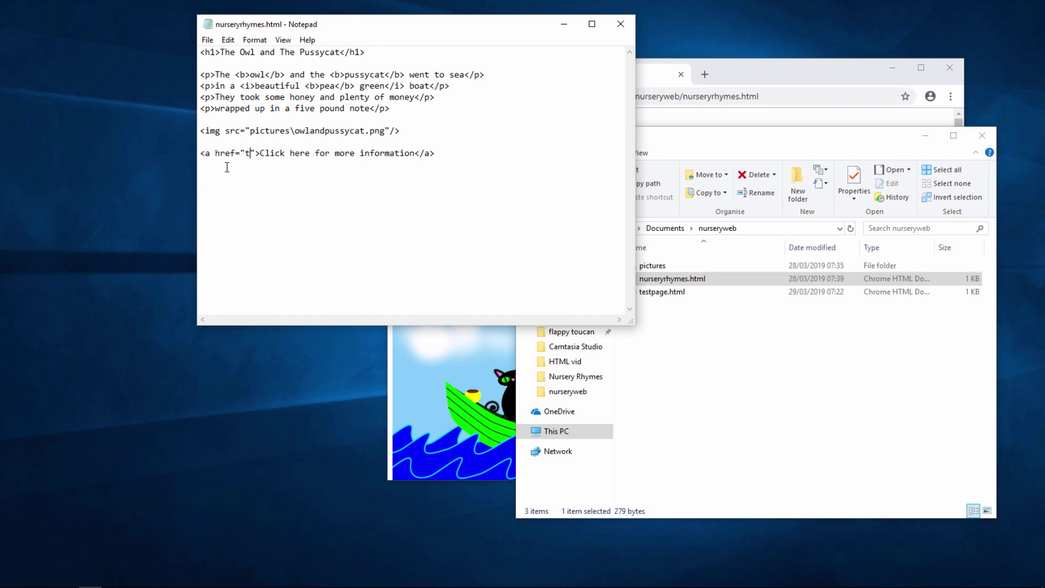
pyautogui.write('estpage.html')
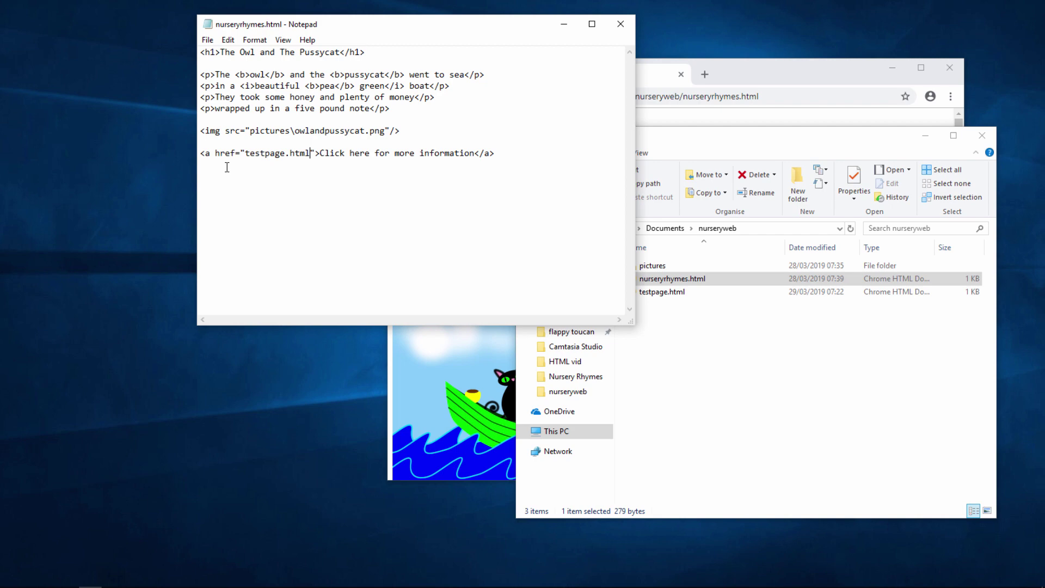
# Step: Save the nursery rhyme code and reload the page in Chrome to show the new link
pyautogui.click(207, 39)
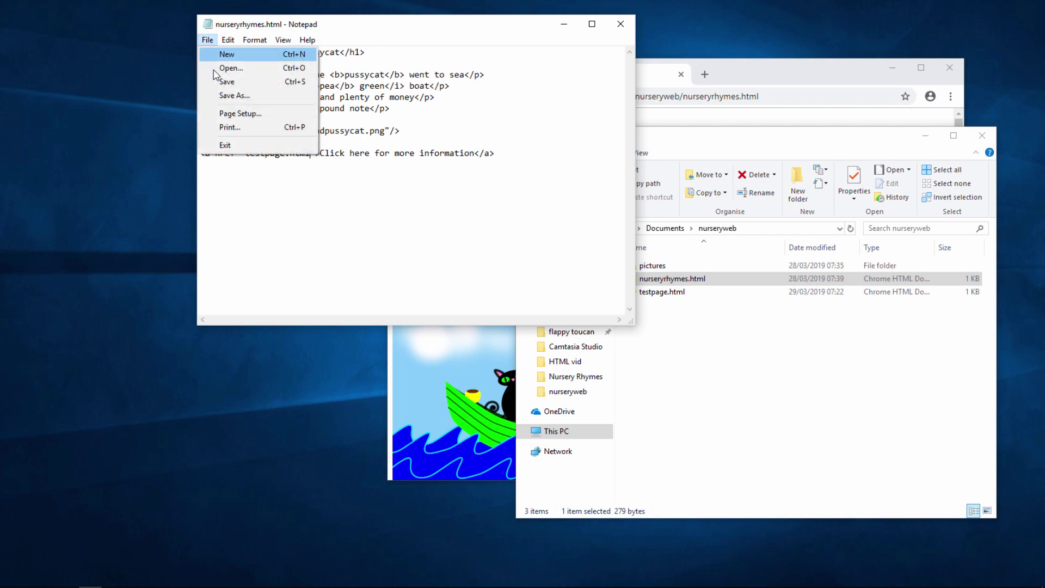
pyautogui.click(226, 83)
pyautogui.click(758, 83)
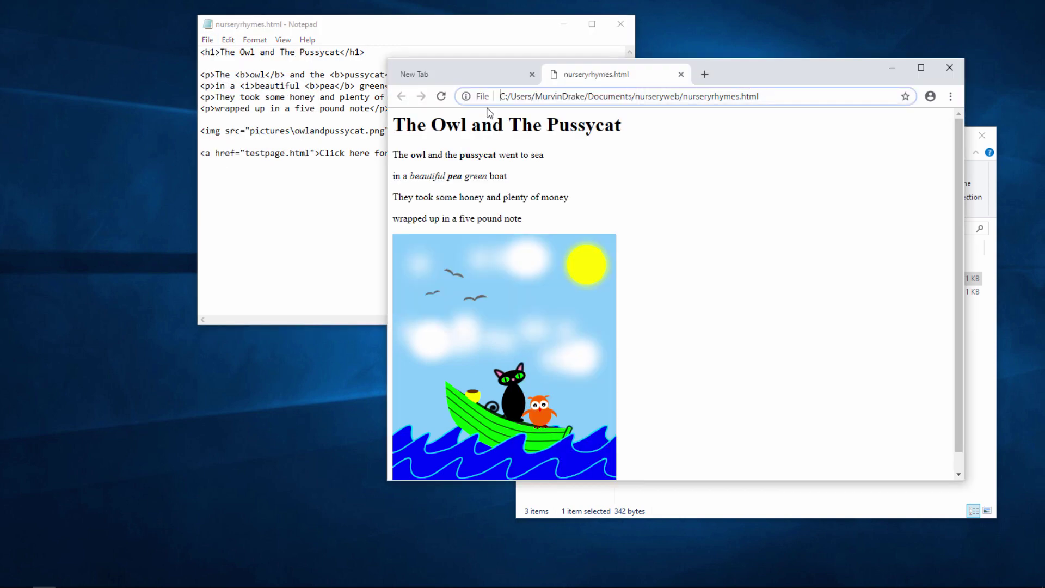
pyautogui.click(441, 96)
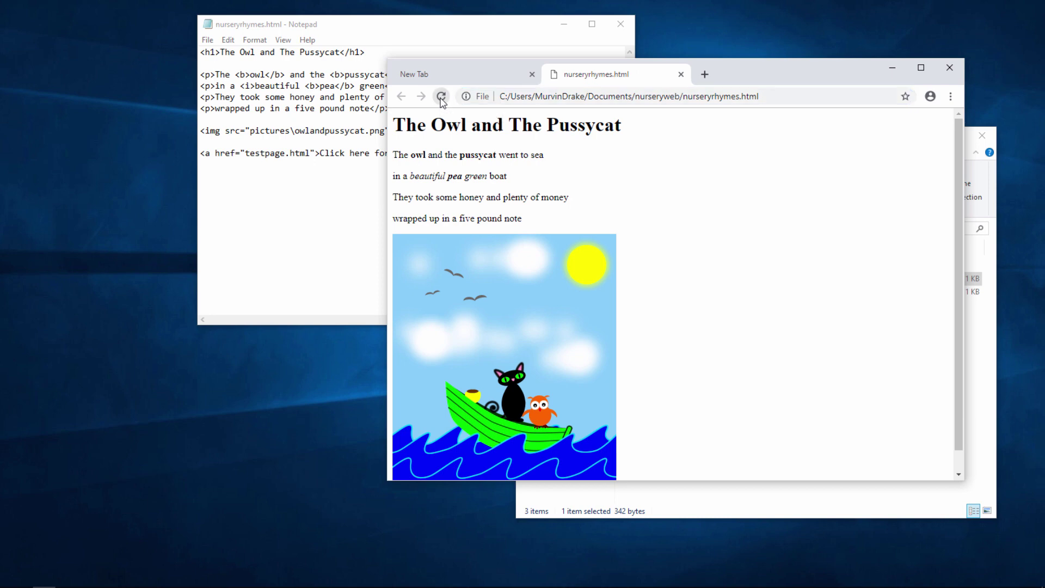
pyautogui.scroll(-1, 489, 175)
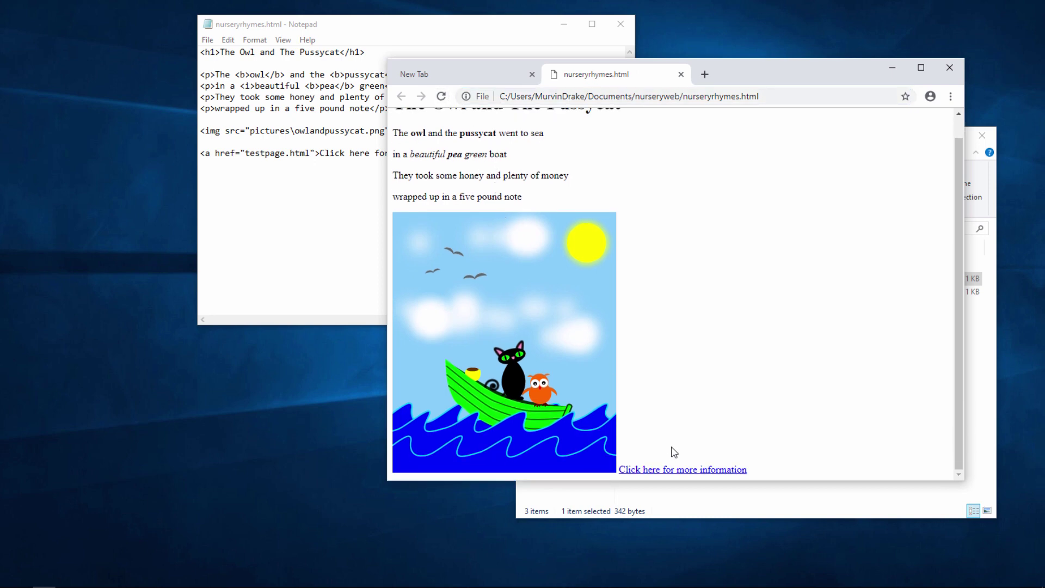
# Step: Follow the new link to the Test Page and return to the nursery rhyme page
pyautogui.click(683, 473)
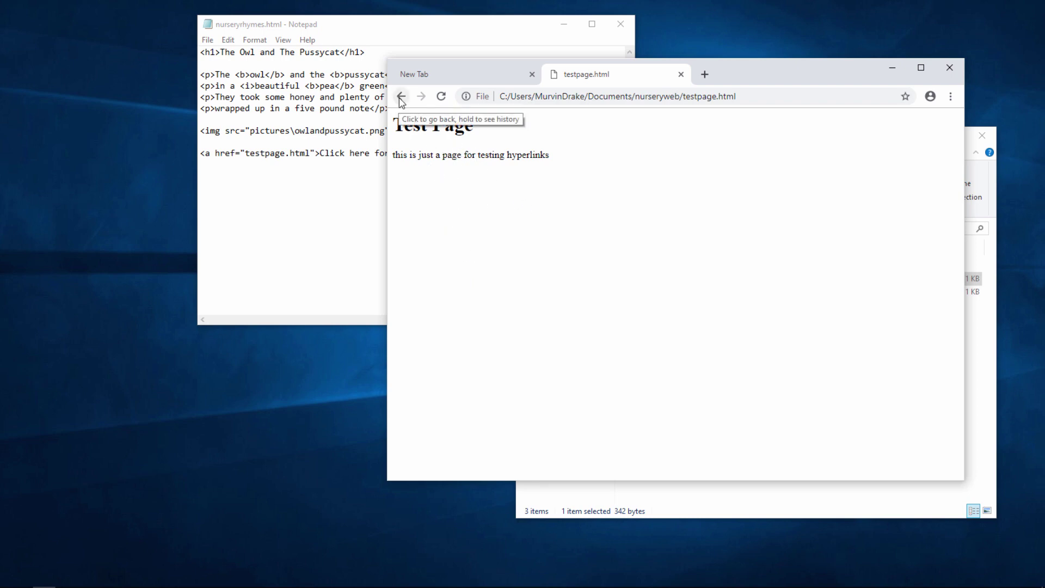
pyautogui.click(401, 96)
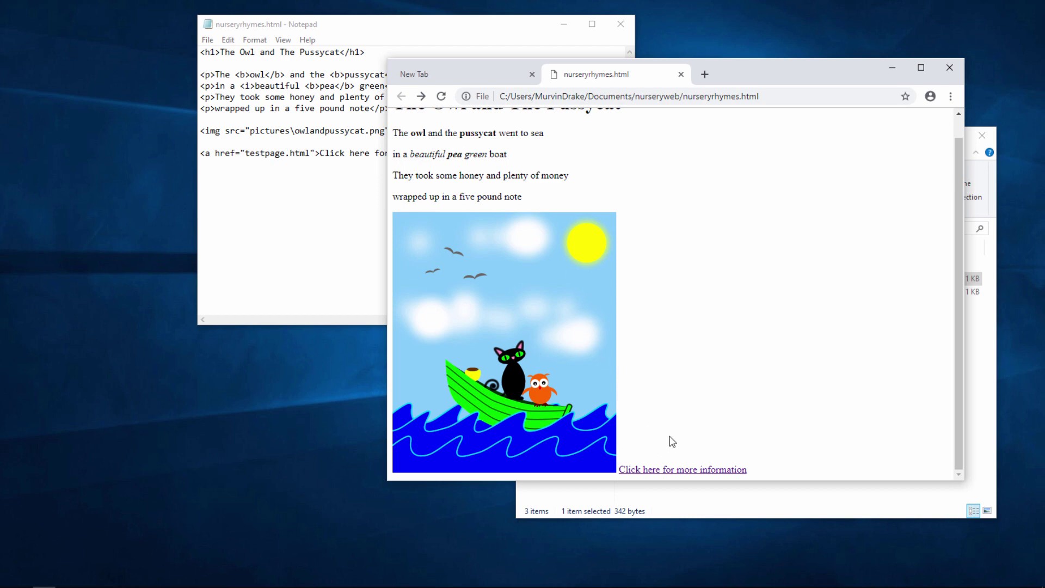
# Step: Wrap the information link line in <p> and </p> tags and save the page
pyautogui.click(299, 196)
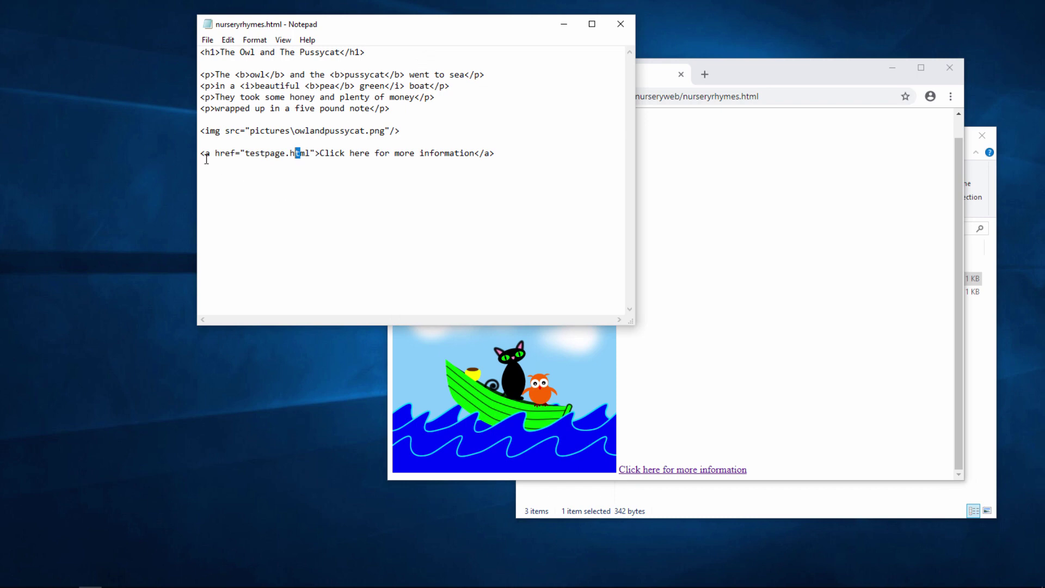
pyautogui.click(204, 153)
pyautogui.write('<')
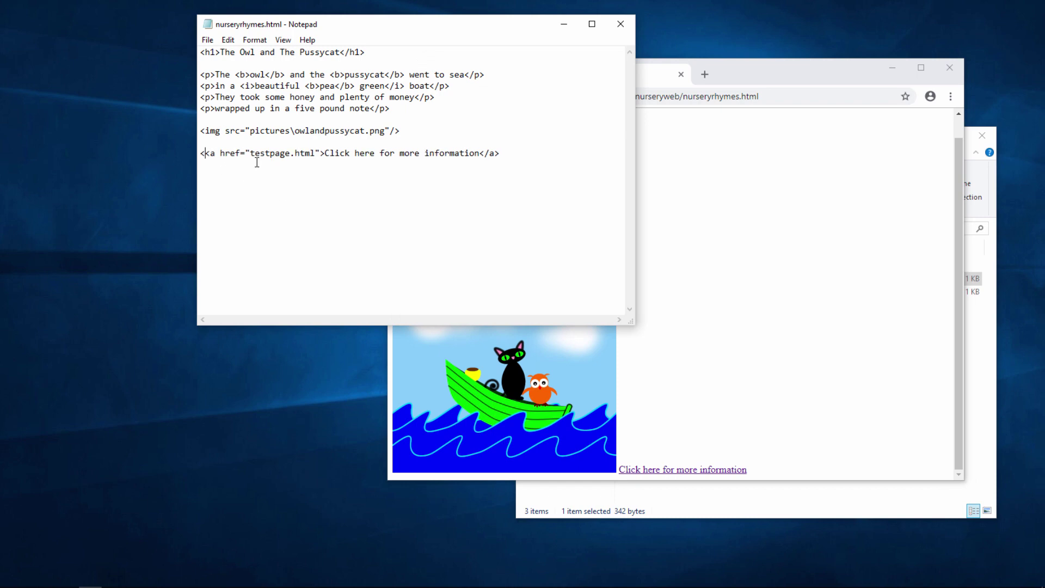
pyautogui.write('p>')
pyautogui.click(504, 155)
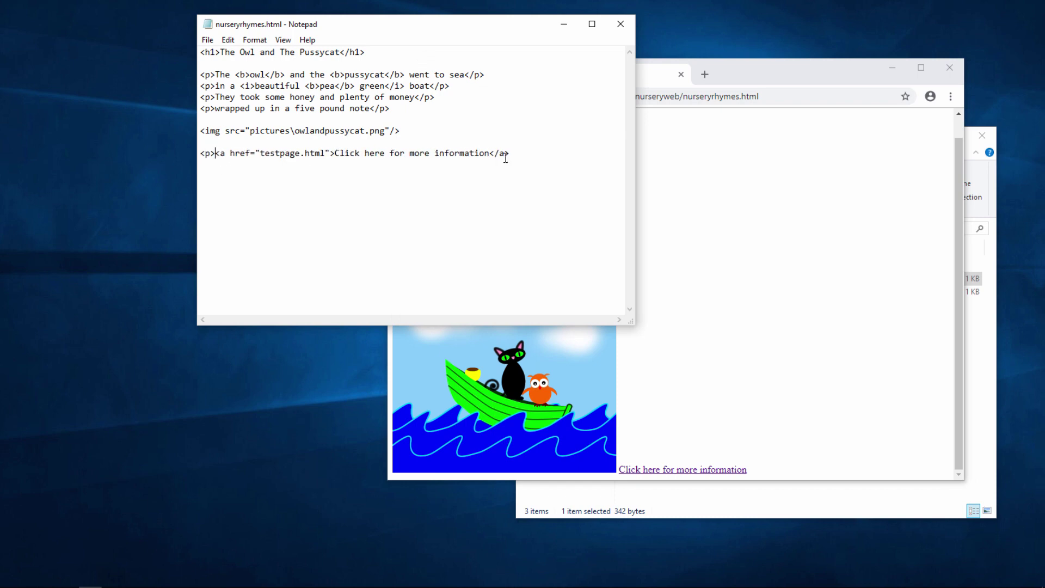
pyautogui.write('</')
pyautogui.write('p>')
pyautogui.click(204, 44)
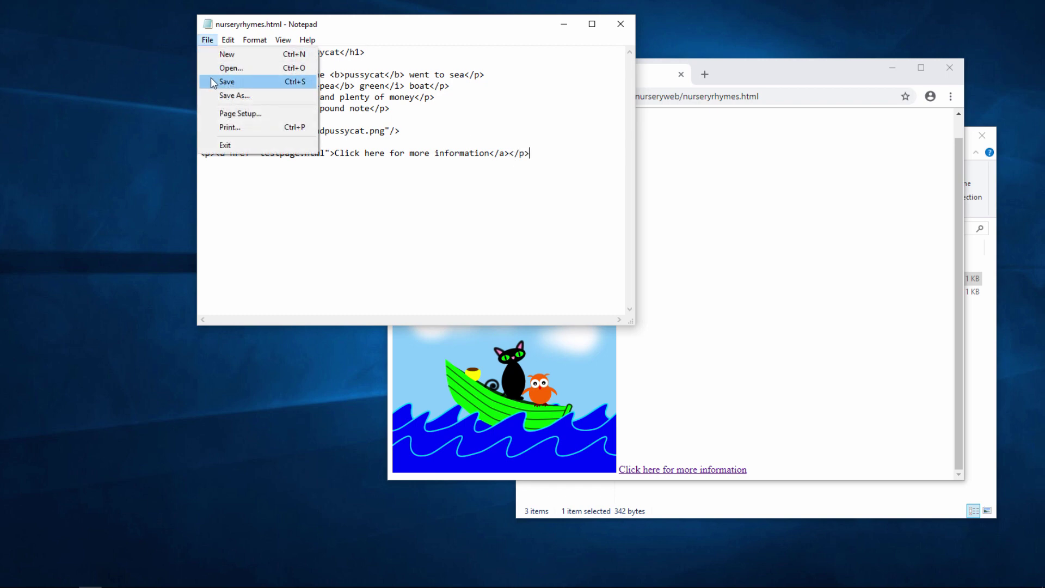
pyautogui.click(215, 82)
# Step: Reload the page in Chrome and enlarge the window so the link shows below the picture
pyautogui.click(675, 182)
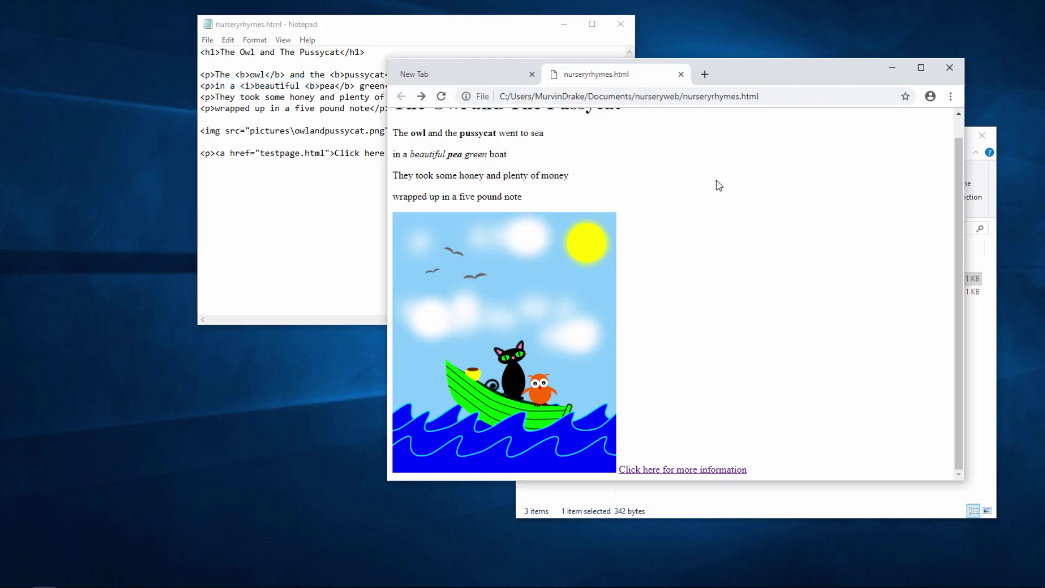
pyautogui.click(441, 97)
pyautogui.moveTo(701, 60); pyautogui.dragTo(702, 35)
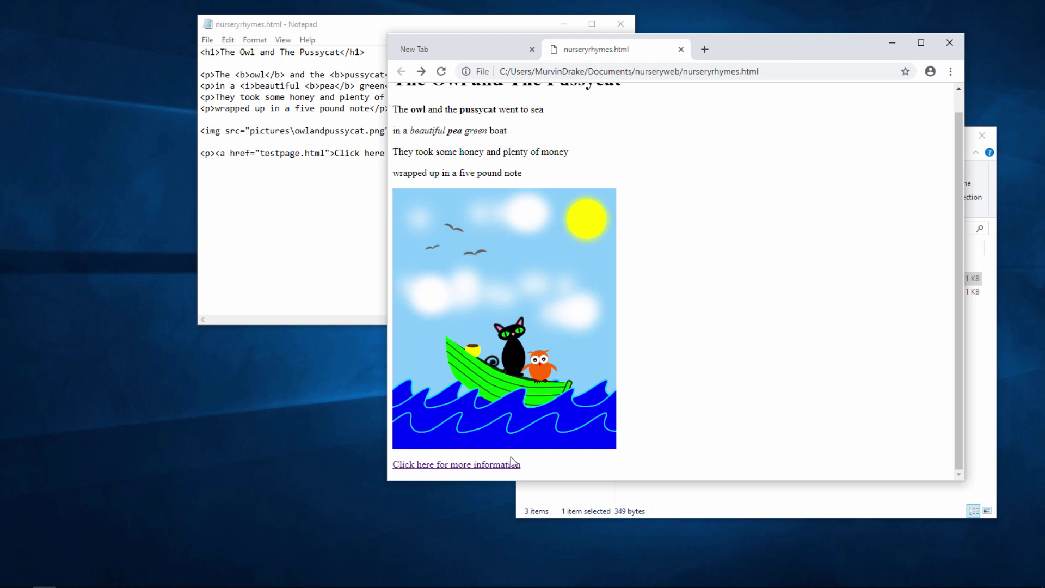
pyautogui.scroll(1, 676, 392)
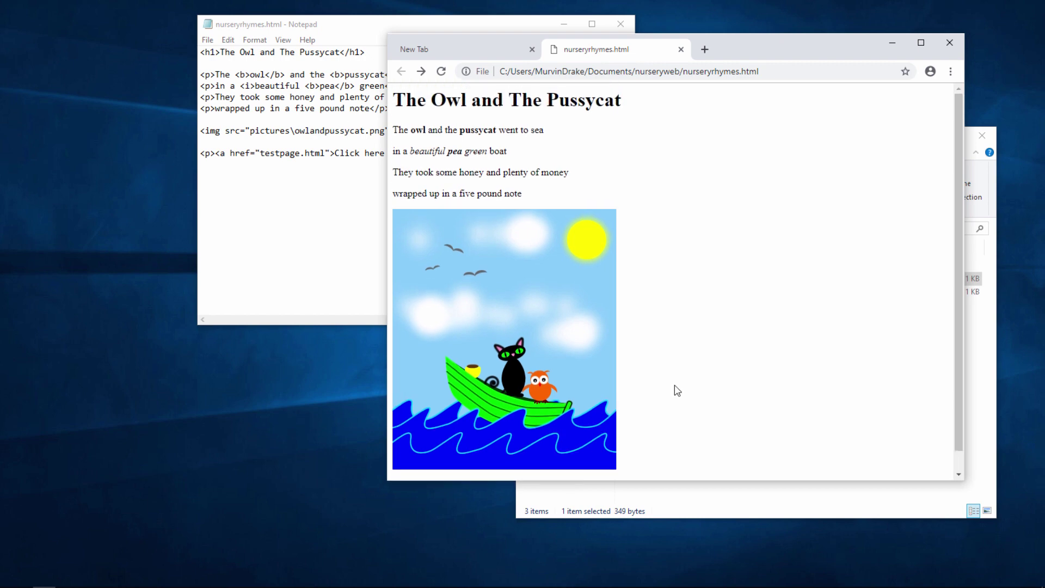
pyautogui.moveTo(721, 34); pyautogui.dragTo(716, 8)
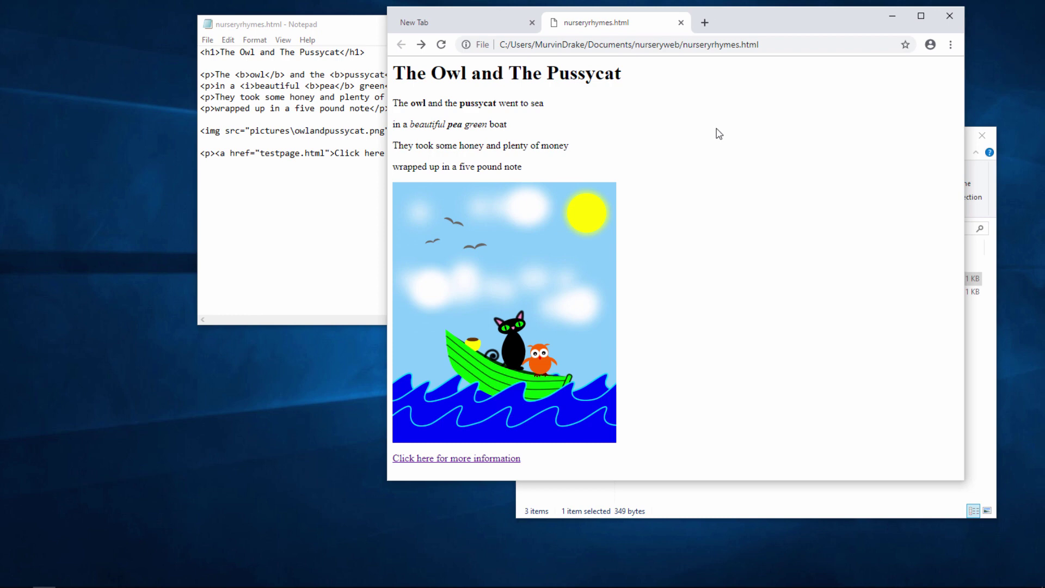
pyautogui.click(783, 505)
pyautogui.click(741, 457)
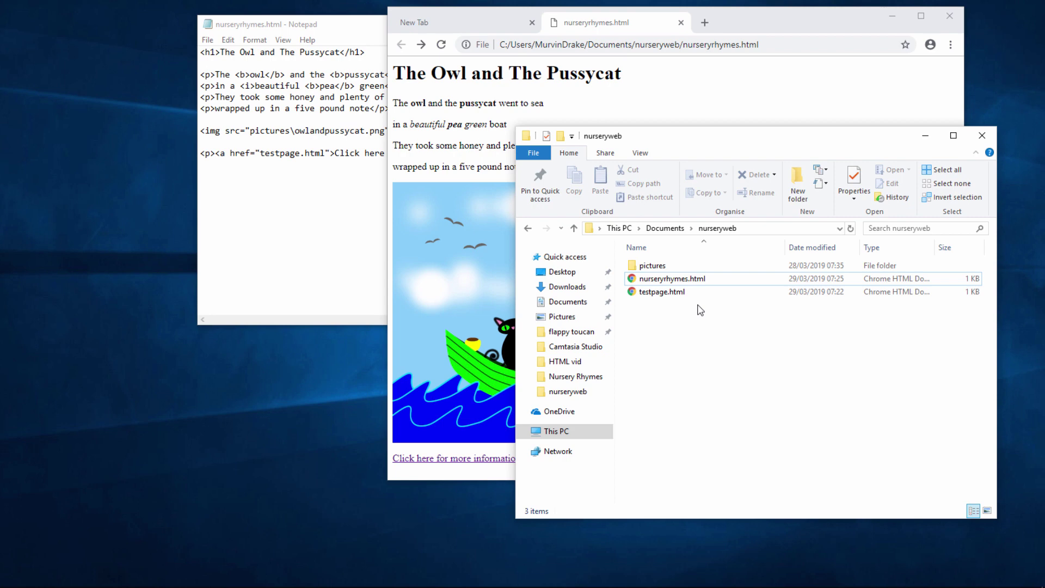
# Step: Search 'wikipedia nursery rhymes' in a new tab and open the List of nursery rhymes article
pyautogui.click(704, 22)
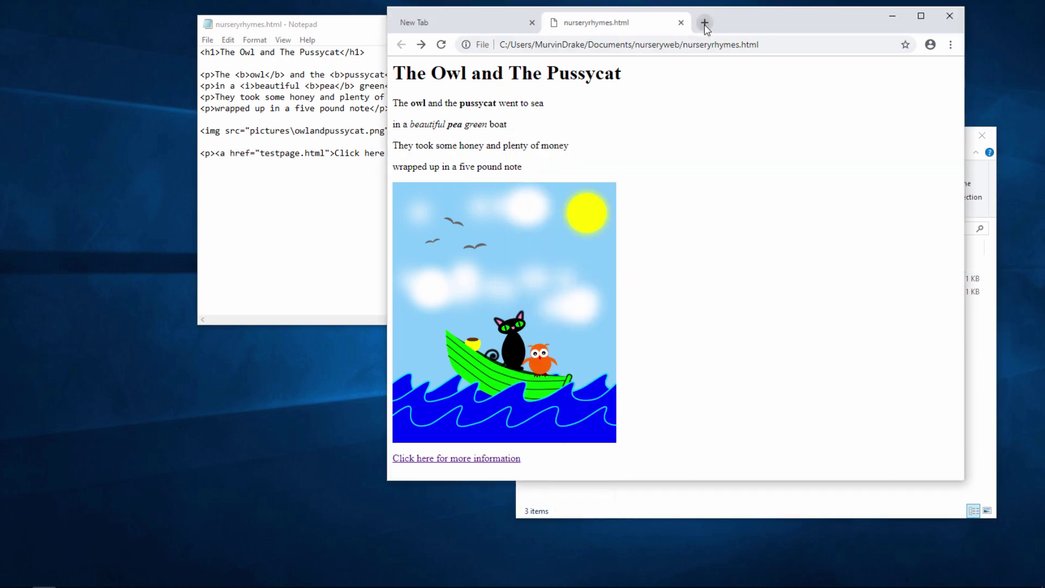
pyautogui.write('wikiedia nu')
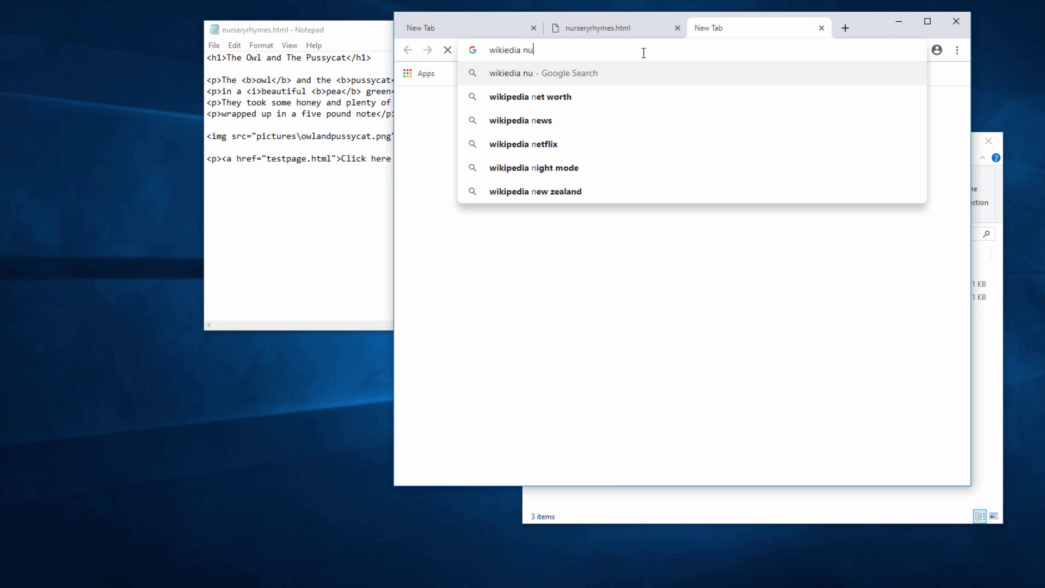
pyautogui.write('rsery rhymes')
pyautogui.press('Return')
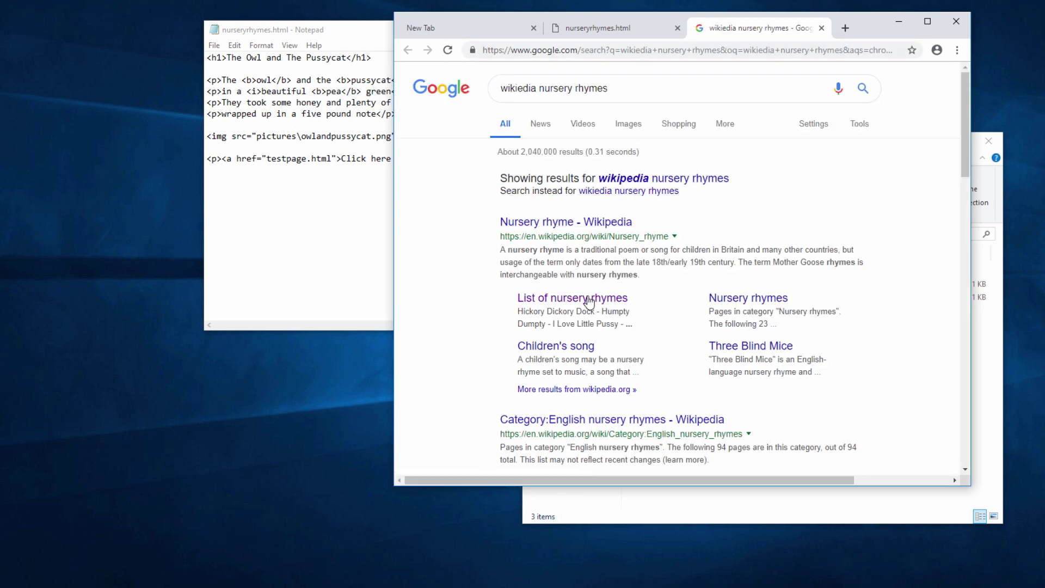
pyautogui.click(587, 301)
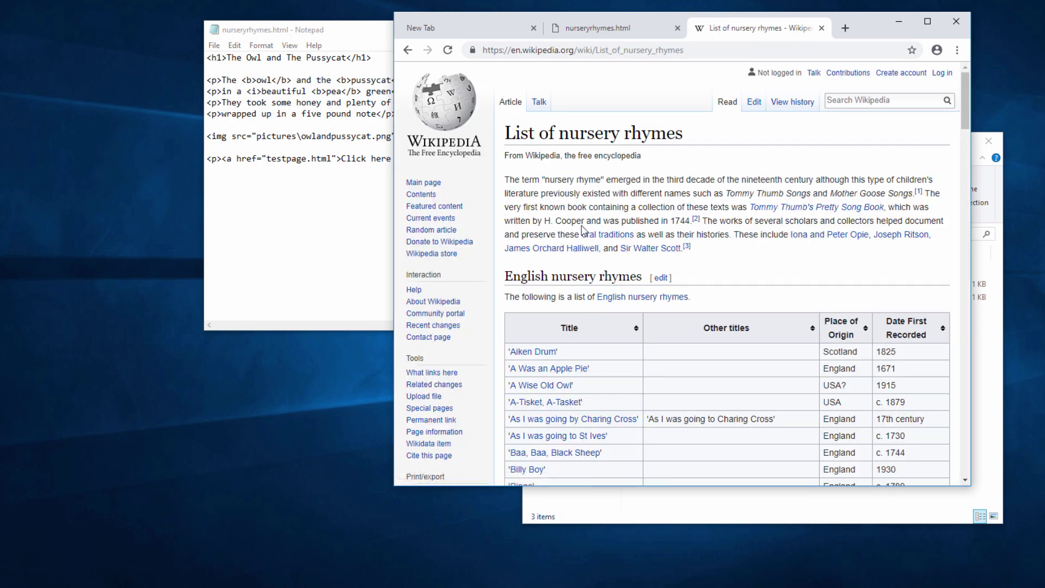
# Step: Copy the Wikipedia article's full web address from the address bar
pyautogui.click(688, 52)
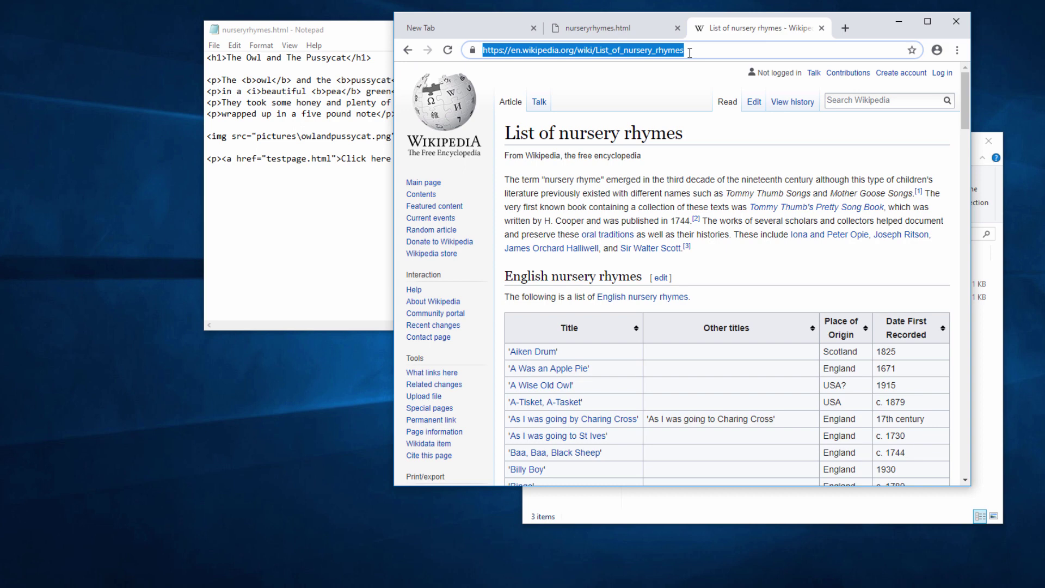
pyautogui.rightClick(643, 53)
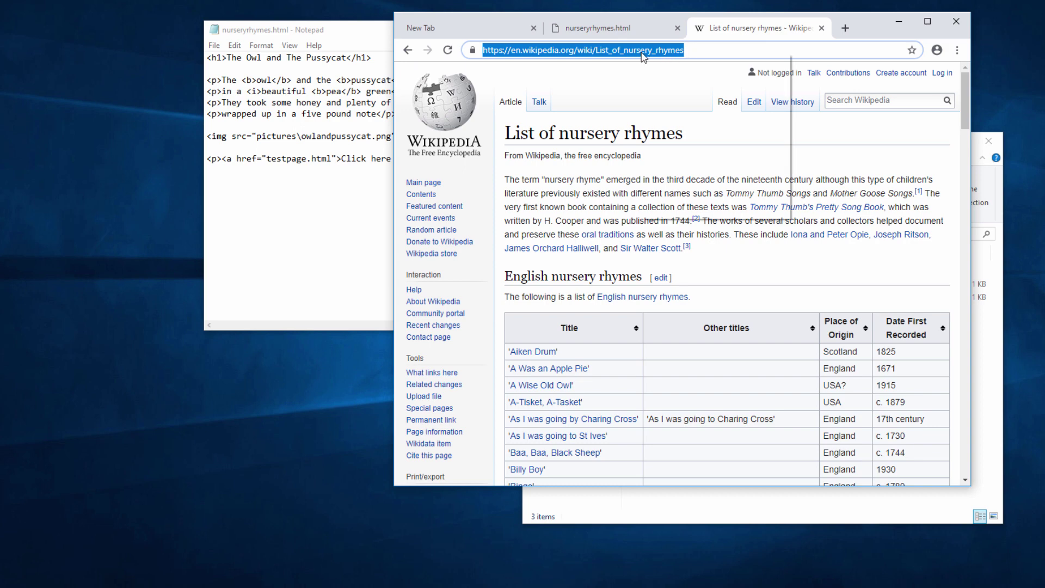
pyautogui.click(663, 122)
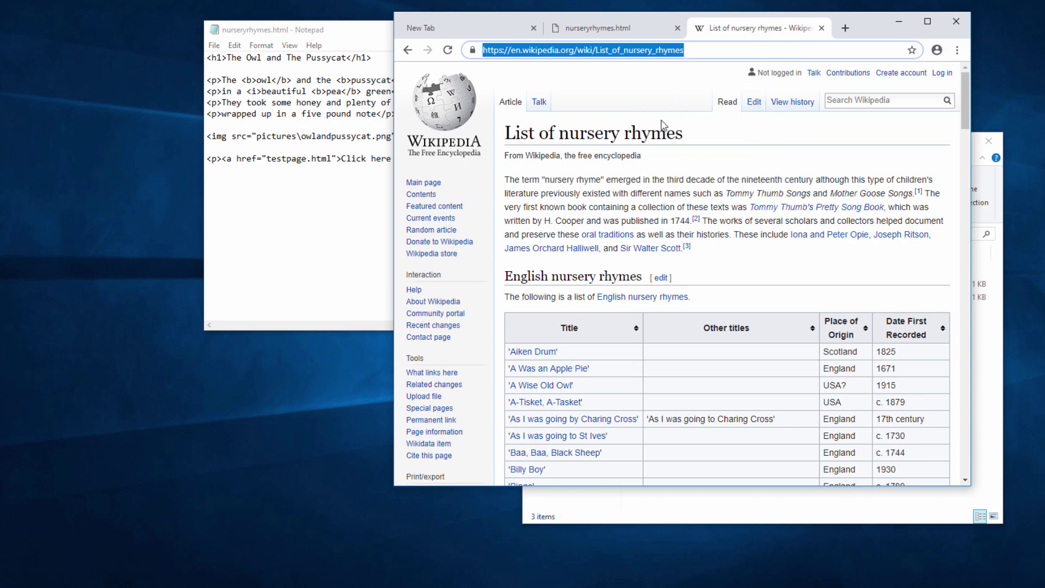
# Step: Replace testpage.html in the href with the pasted Wikipedia List of nursery rhymes URL and save
pyautogui.click(278, 187)
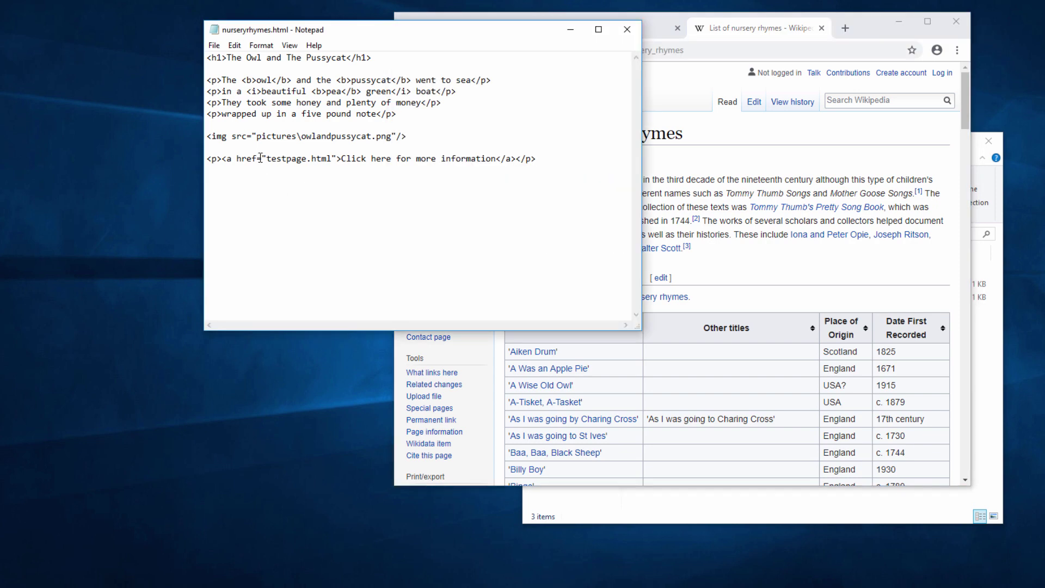
pyautogui.moveTo(266, 161); pyautogui.dragTo(331, 160)
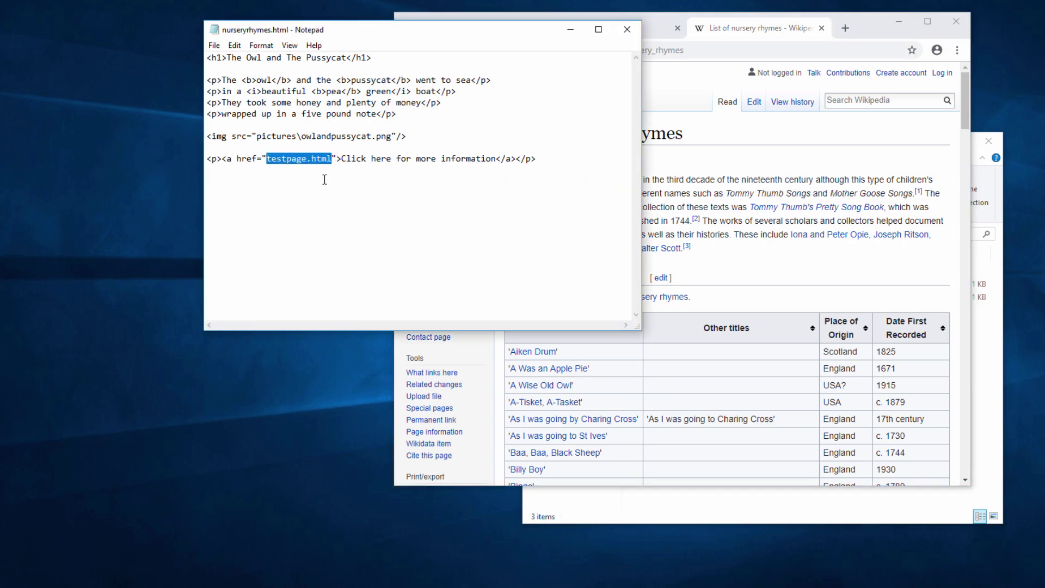
pyautogui.write('https://en.wikipedia.org/wiki/List_of_nursery_rhymes')
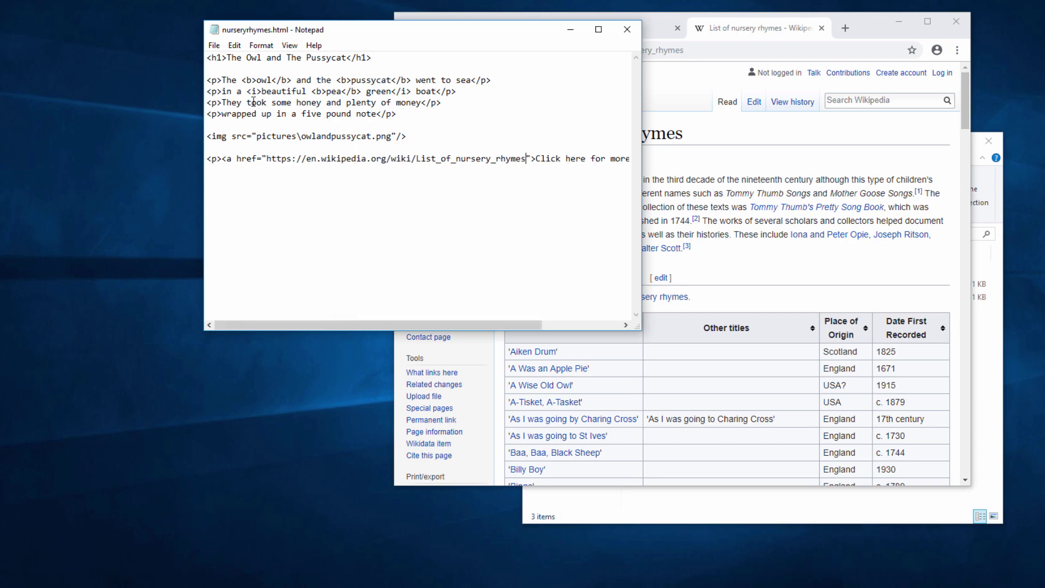
pyautogui.click(214, 45)
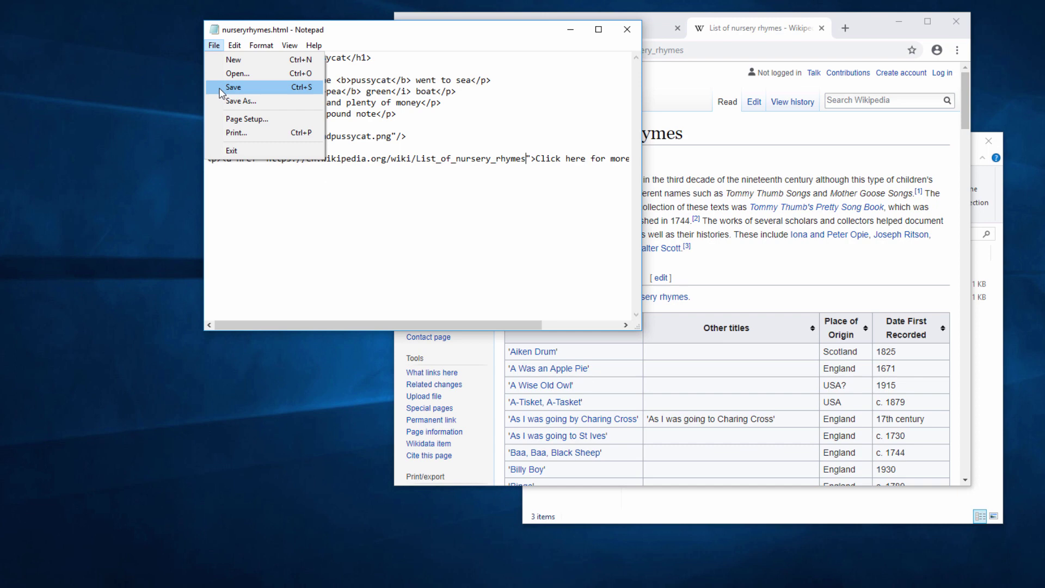
pyautogui.click(233, 87)
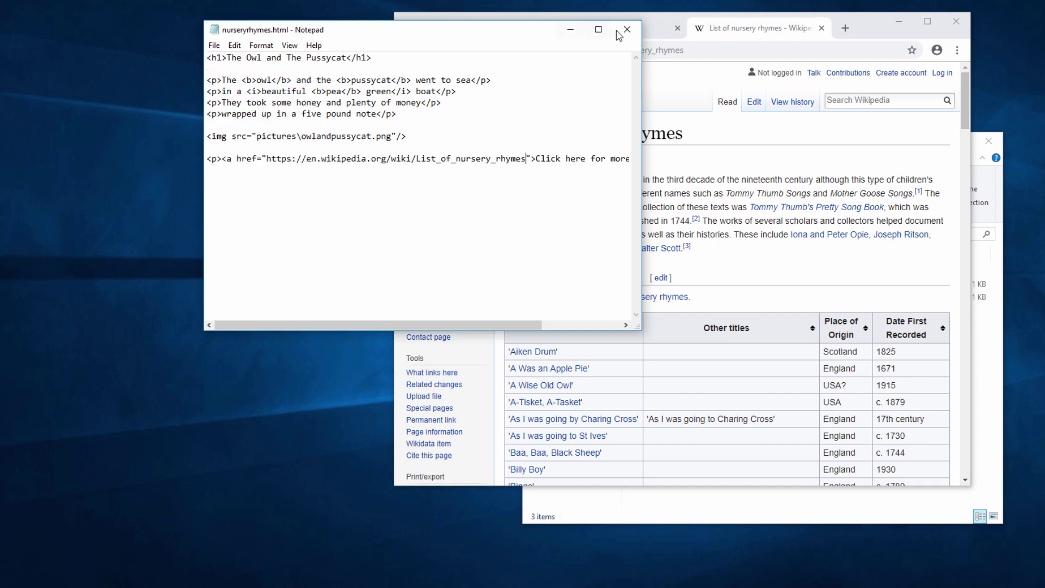
# Step: Reload the page, follow the information link to the Wikipedia article, and go back
pyautogui.click(653, 33)
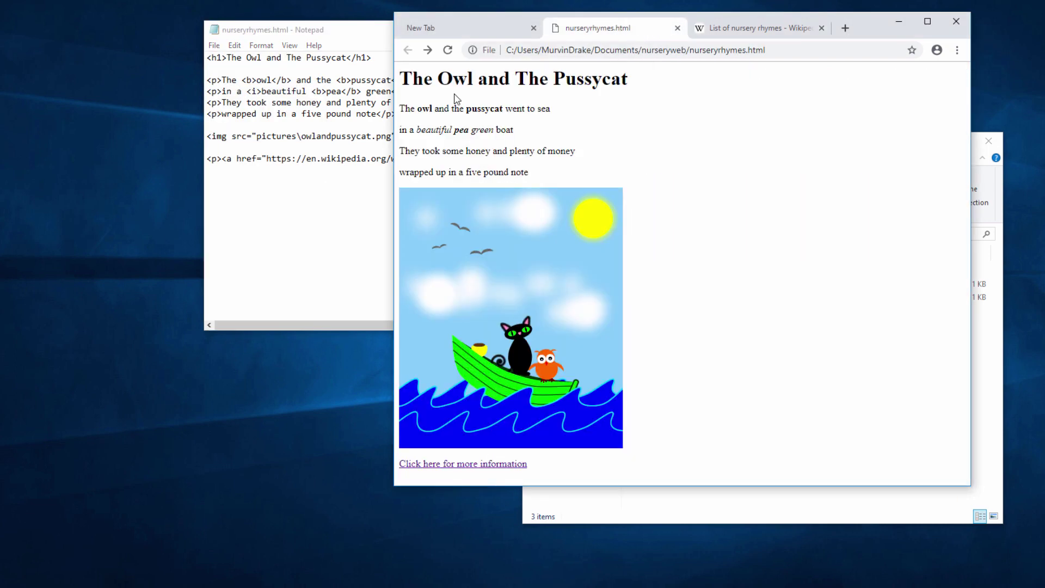
pyautogui.click(448, 50)
pyautogui.click(463, 470)
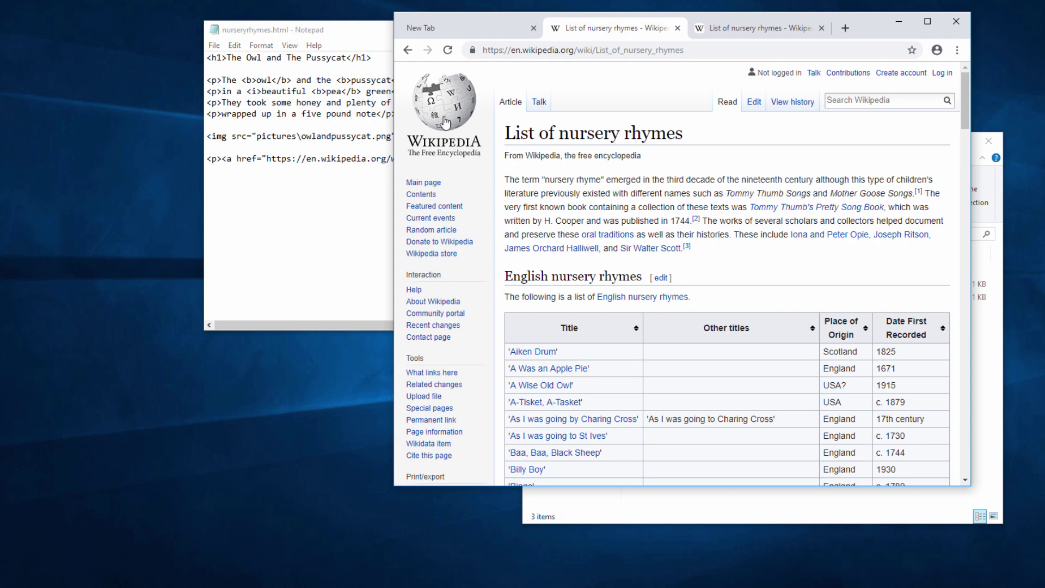
pyautogui.click(407, 51)
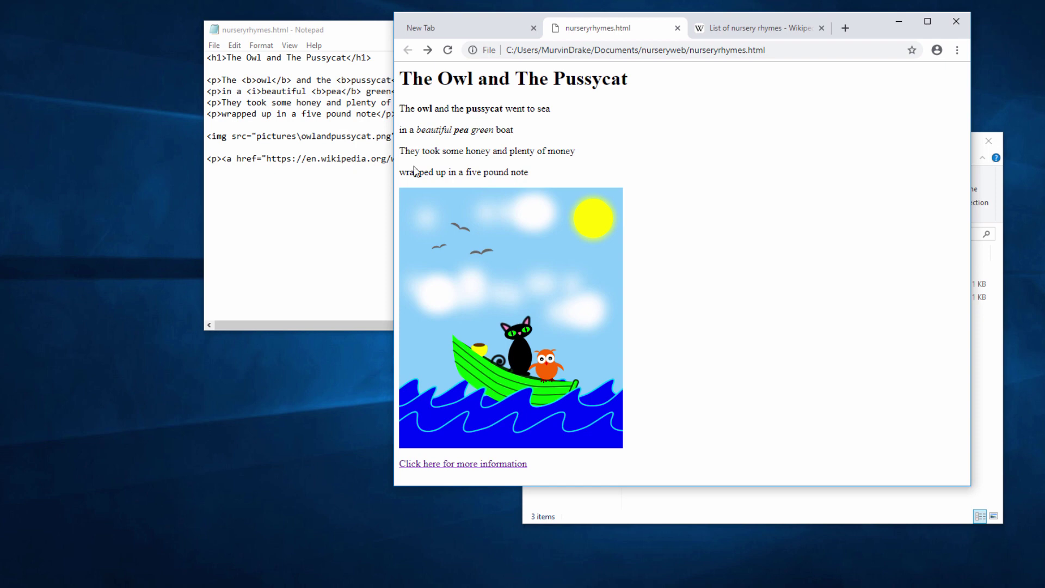
# Step: Return to the HTML source and widen the editor to show the whole link line
pyautogui.click(341, 187)
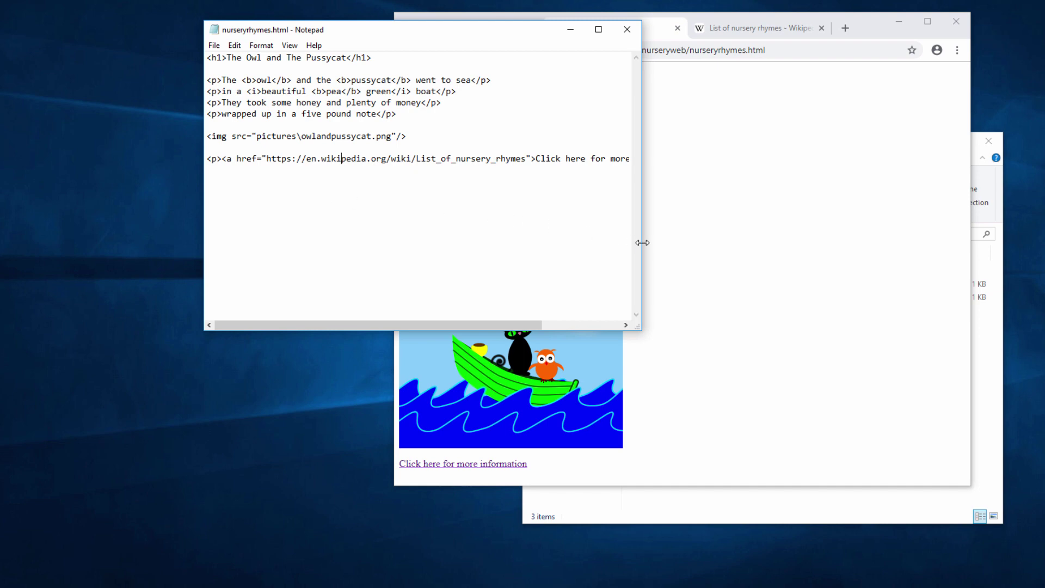
pyautogui.moveTo(642, 243); pyautogui.dragTo(772, 251)
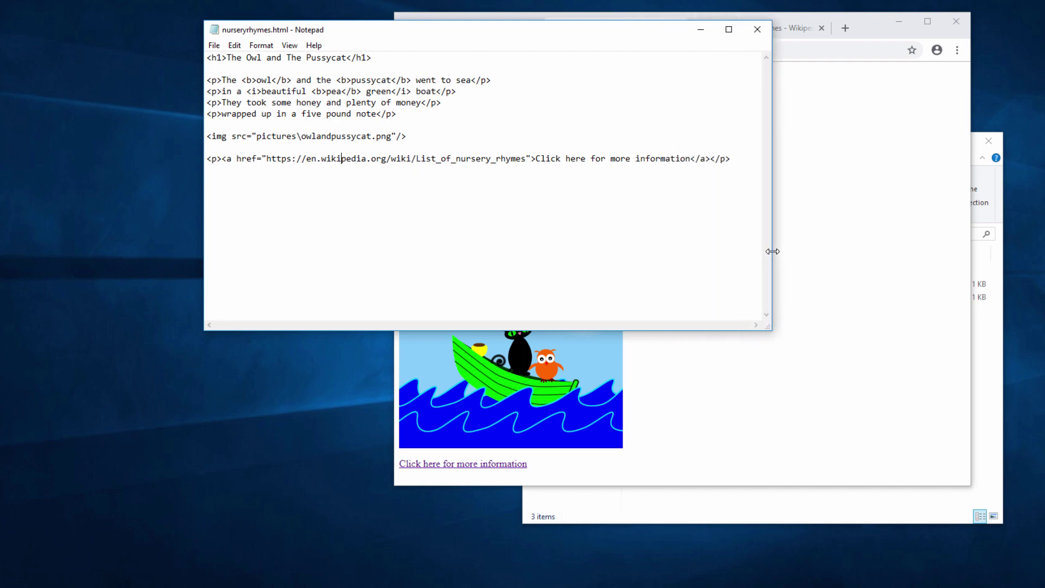